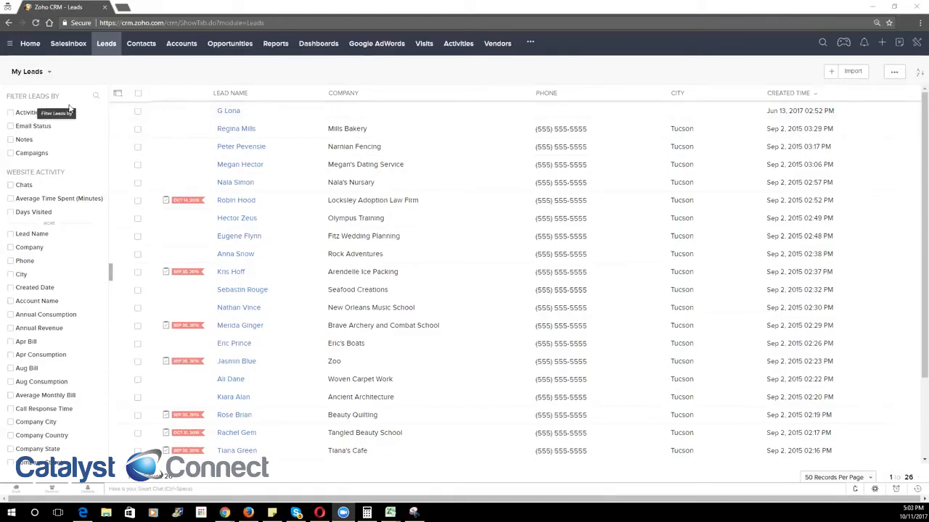
- Add the Company City column between City and Created Time in the My Leads view and save the view
click(31, 73)
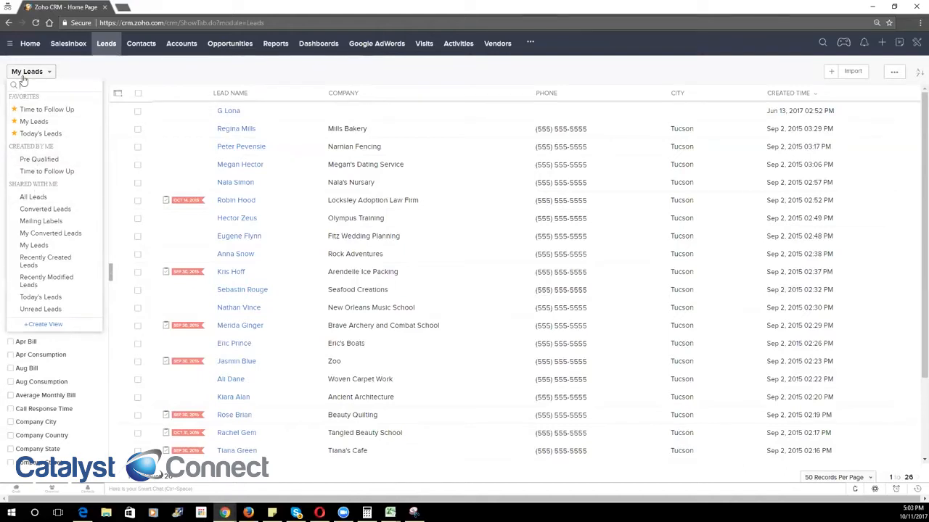
click(34, 122)
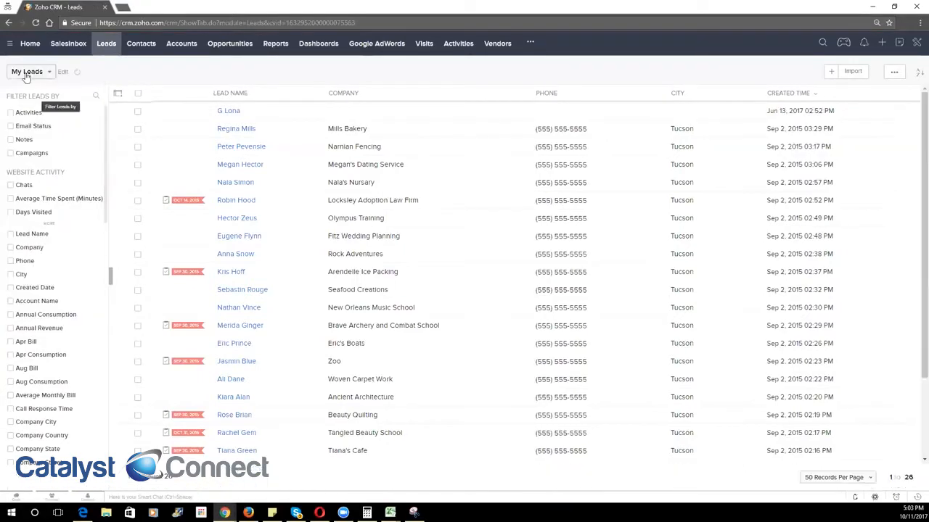
click(64, 73)
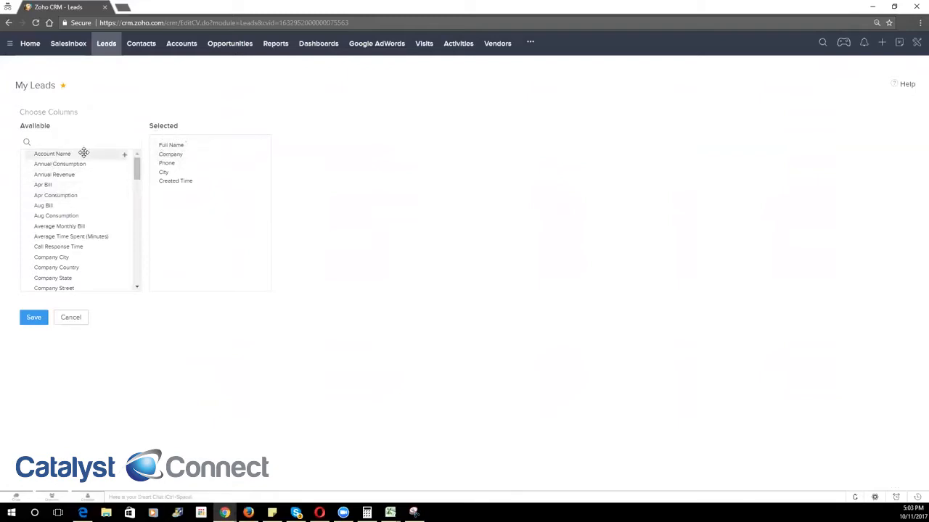
scroll(78, 269, down, 1)
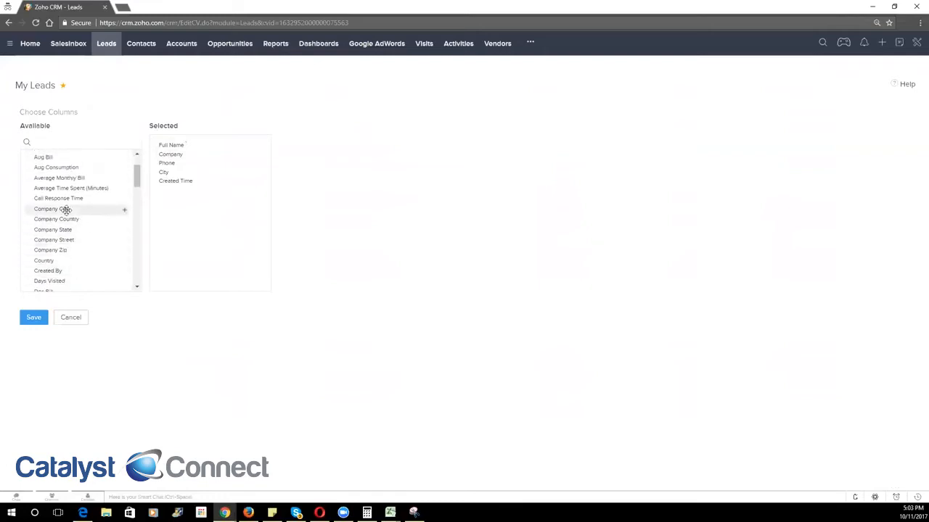
drag(54, 210, 185, 174)
click(35, 322)
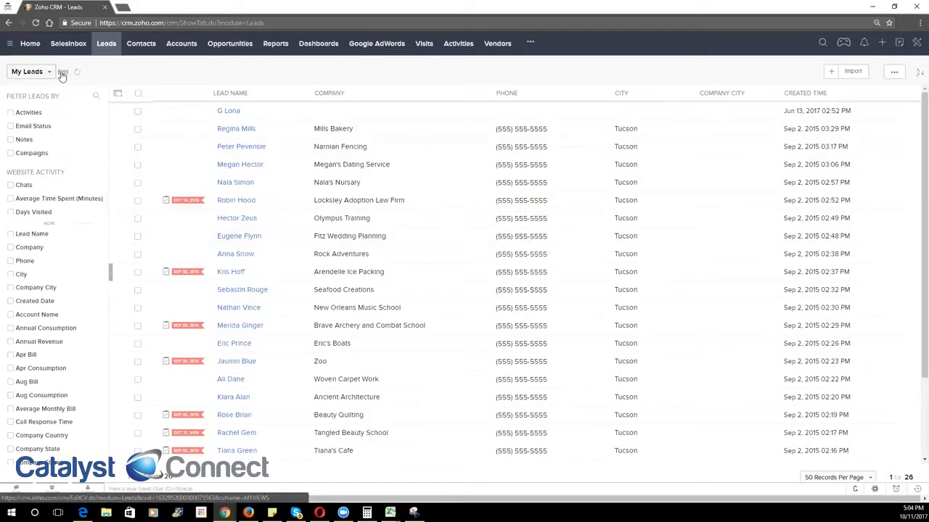
- Start a new custom leads view and name it "Example"
click(35, 73)
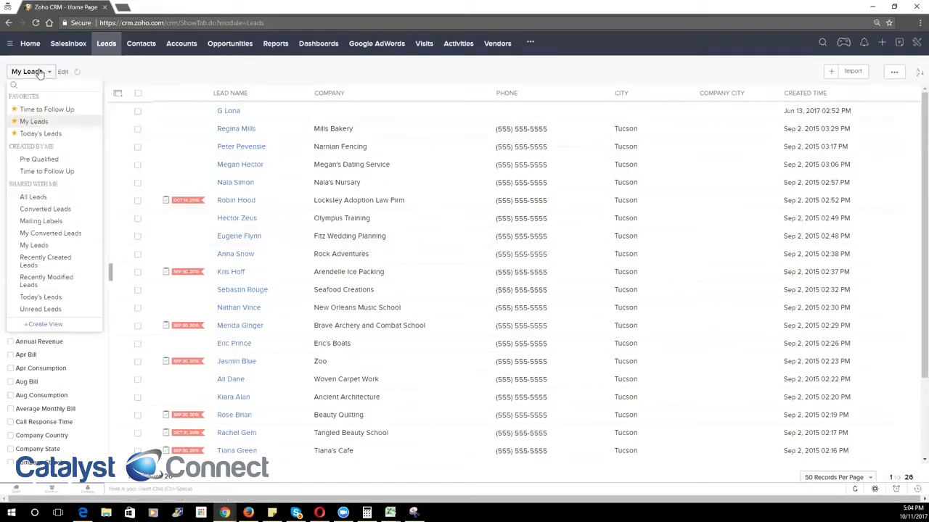
click(40, 325)
text(Example)
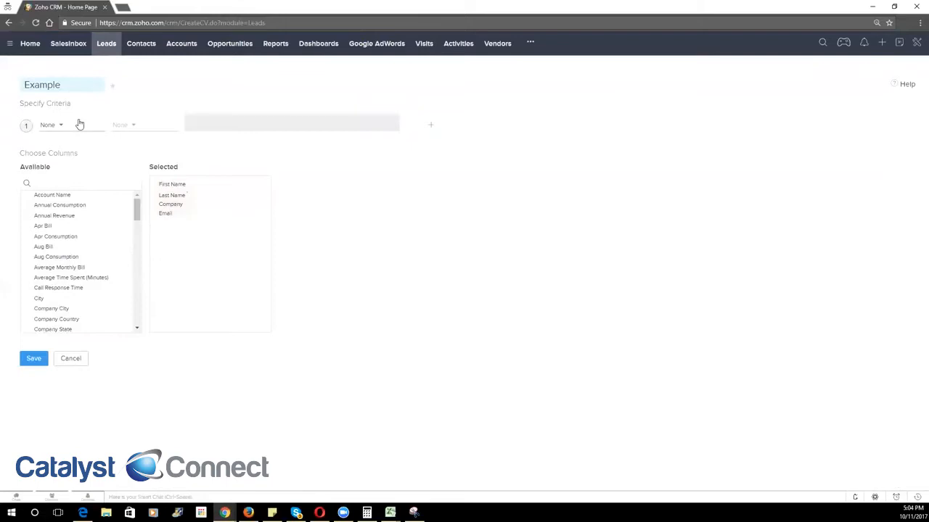
- Set the view's first criterion to State is AZ
click(58, 128)
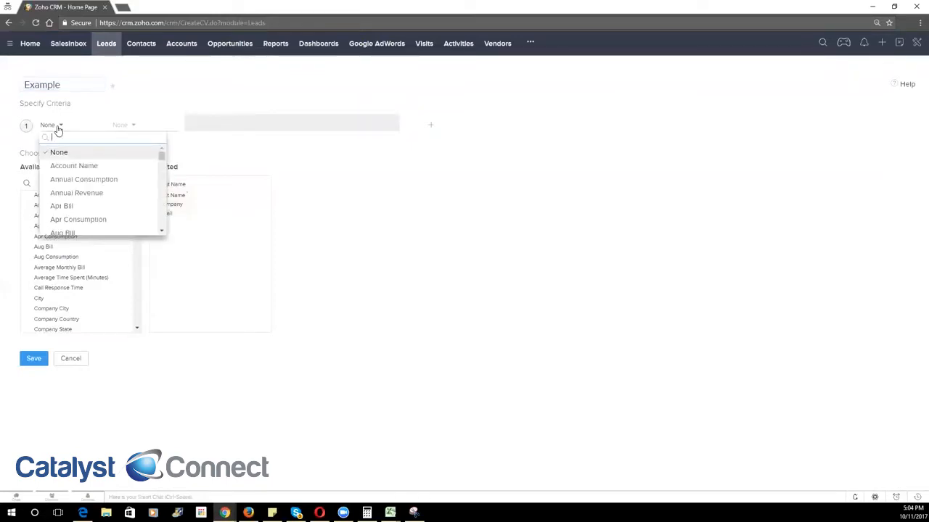
text(cit)
key(BackSpace)
key(BackSpace)
key(BackSpace)
text(state)
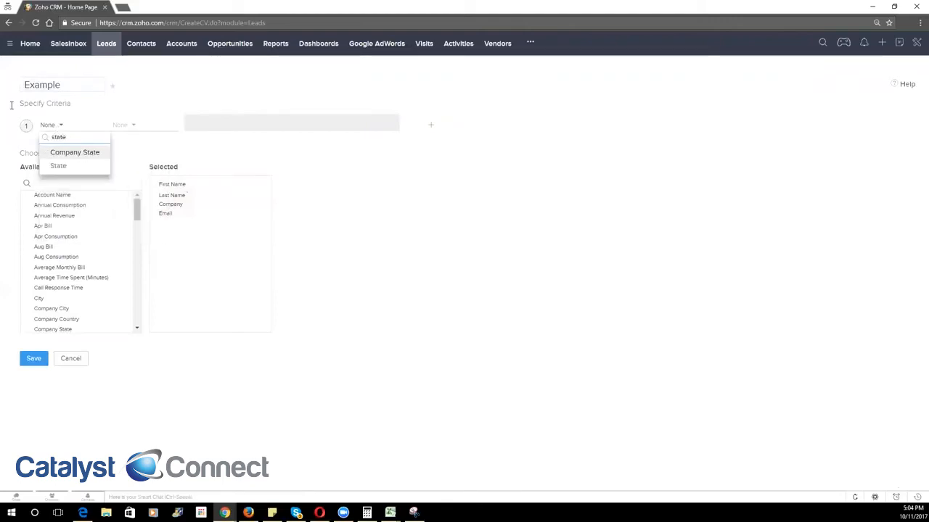
click(58, 166)
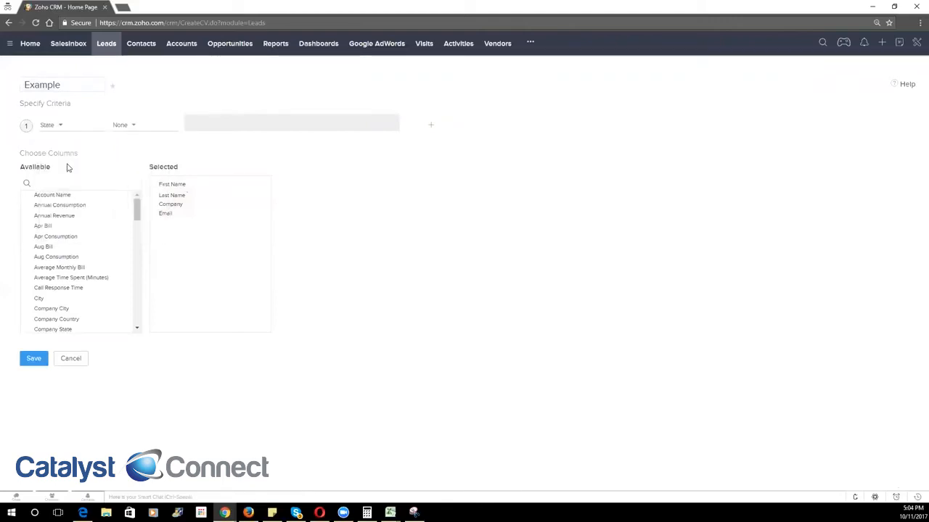
click(122, 127)
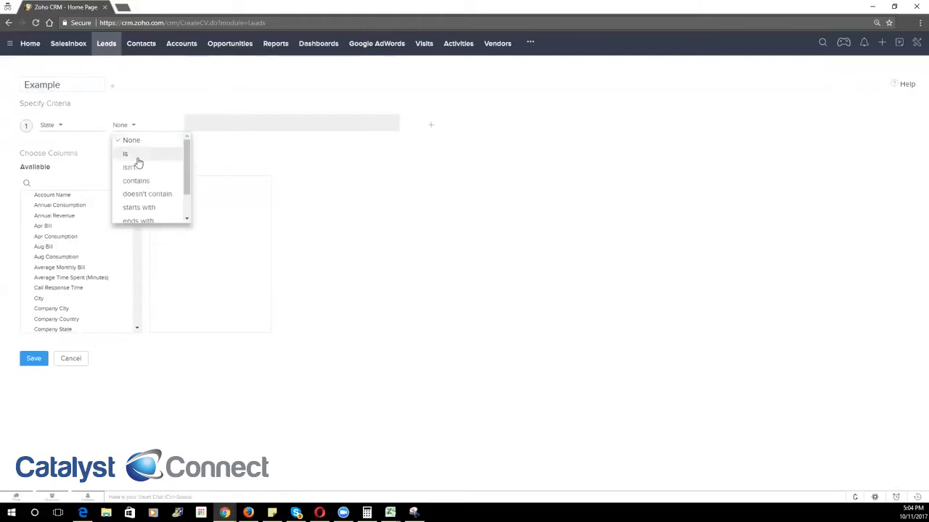
click(138, 155)
text(AZ)
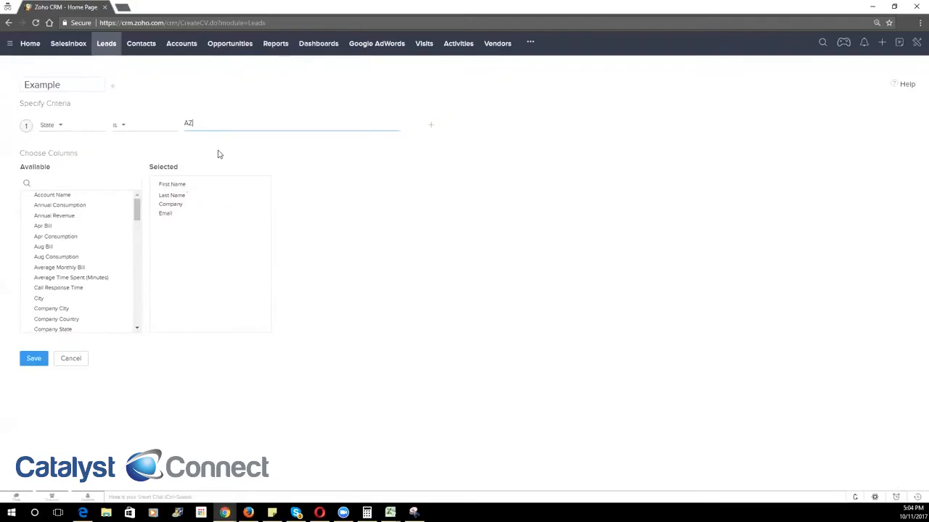
- Add a second criterion row and rename the view as "Example AZ"
click(432, 127)
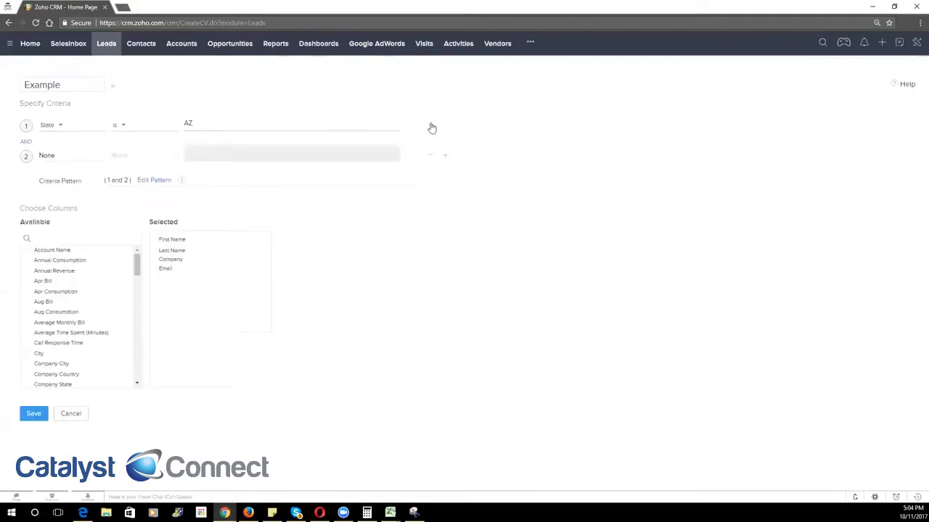
click(72, 84)
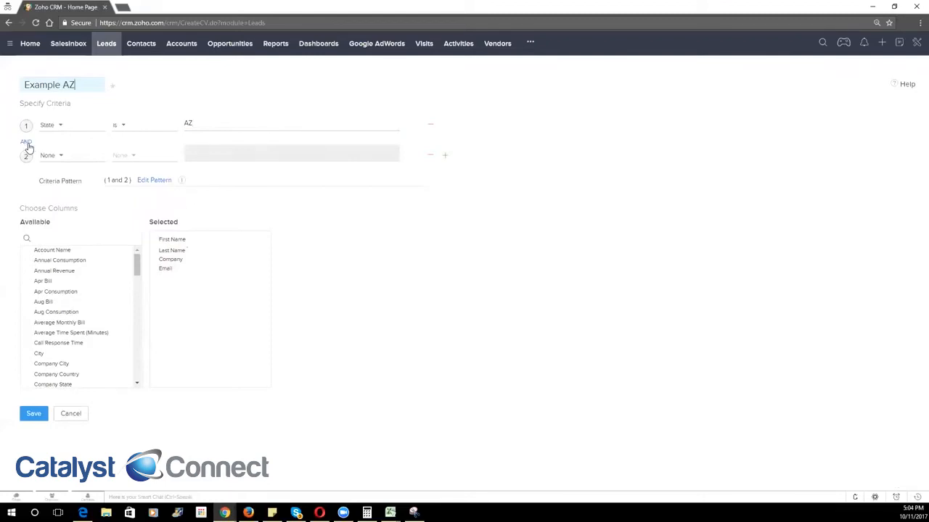
- Join the first two criteria with OR, add a third row, and set the second criterion to State is CA
click(26, 143)
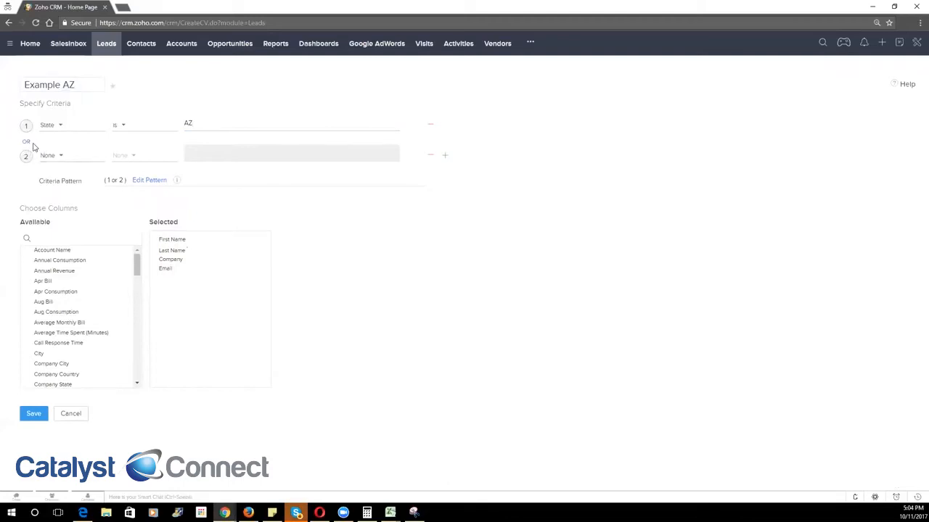
click(445, 156)
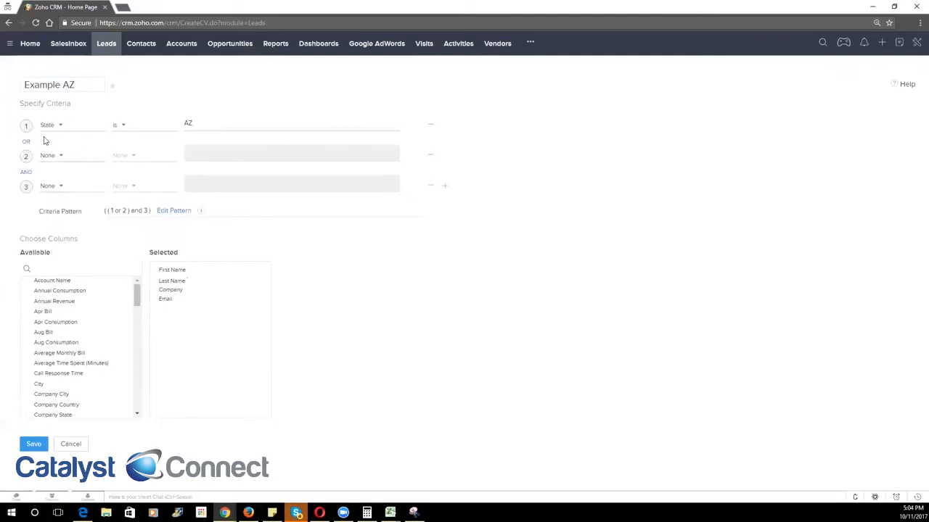
click(54, 157)
text(state)
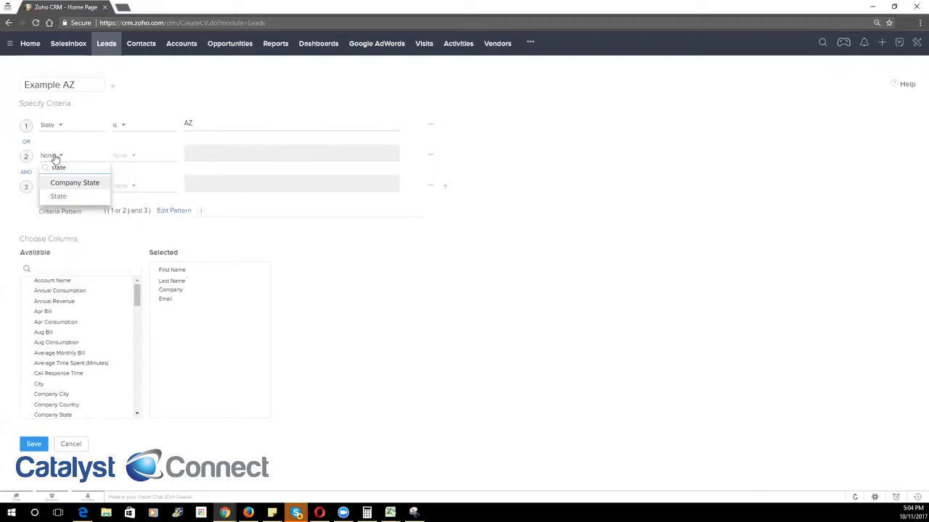
click(58, 196)
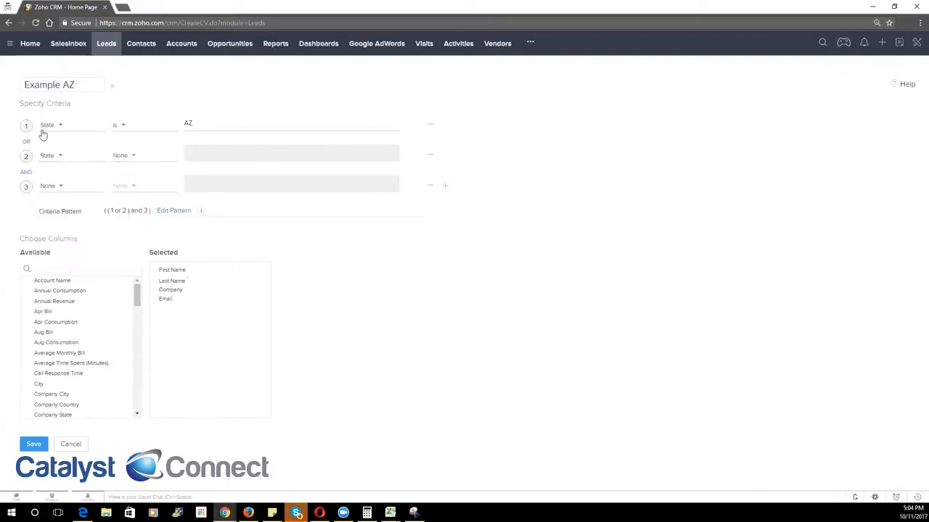
click(127, 156)
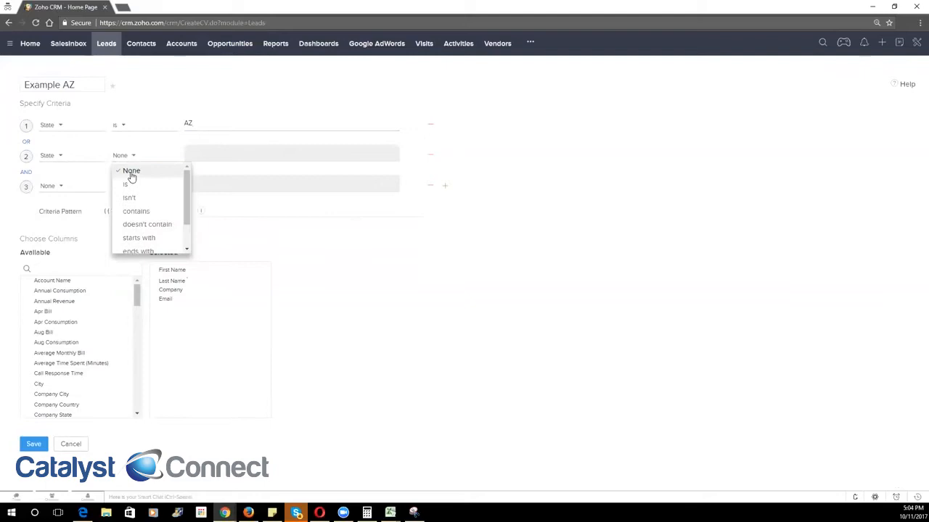
click(129, 185)
text(CA)
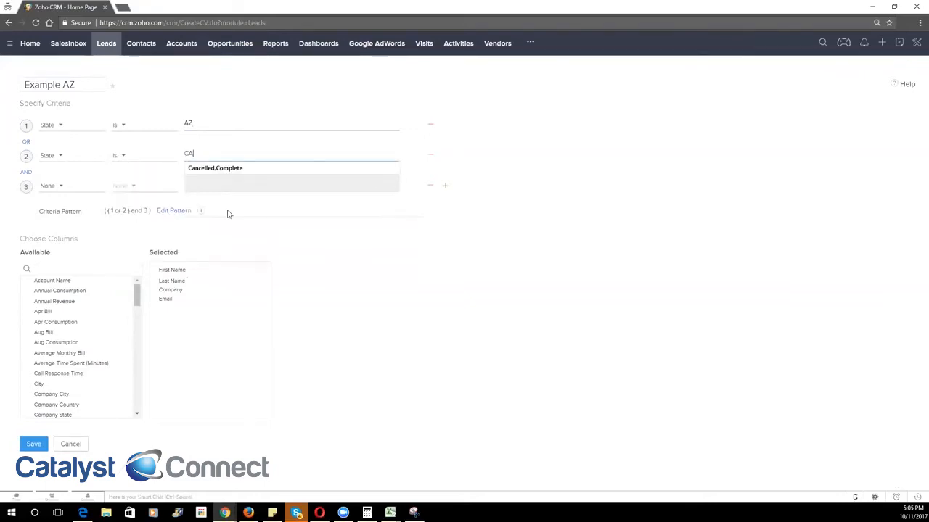
click(454, 222)
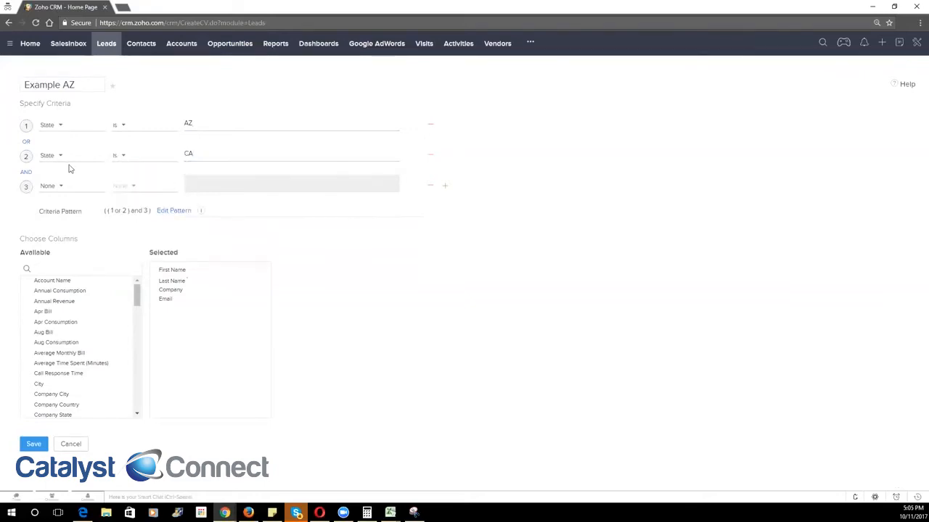
- Set the third criterion to Lead Status is Contacted
click(59, 187)
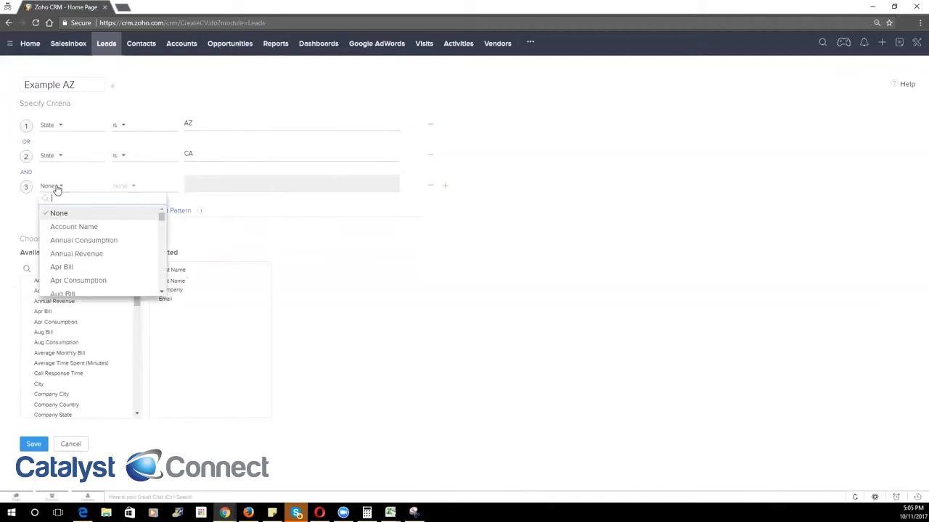
text(stat)
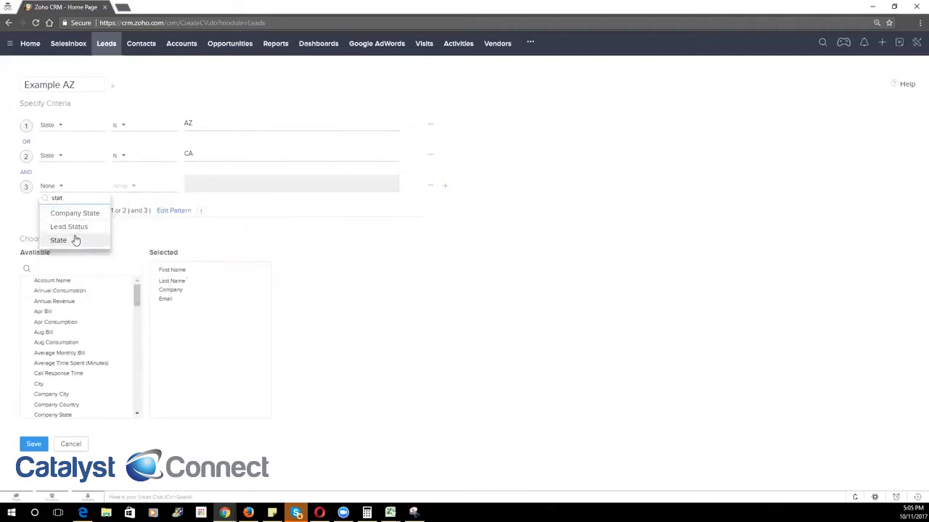
click(73, 229)
click(129, 187)
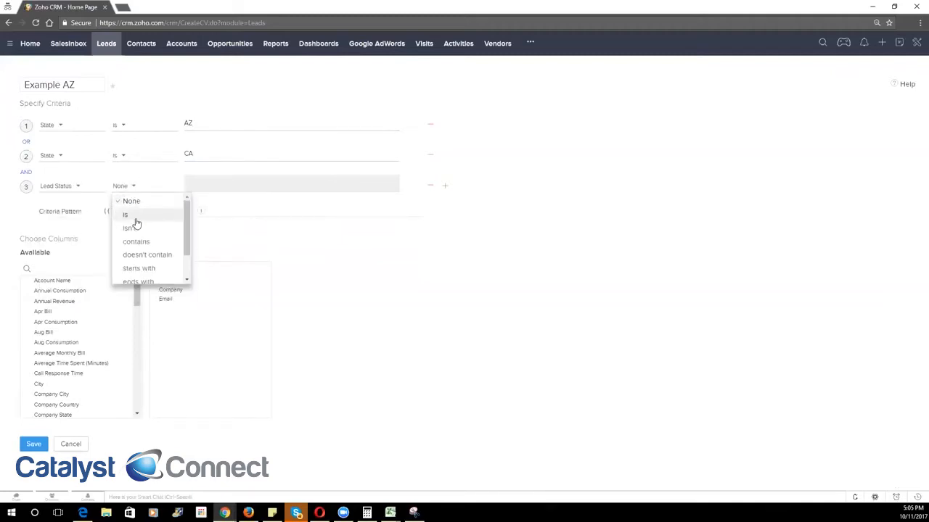
click(134, 216)
click(230, 183)
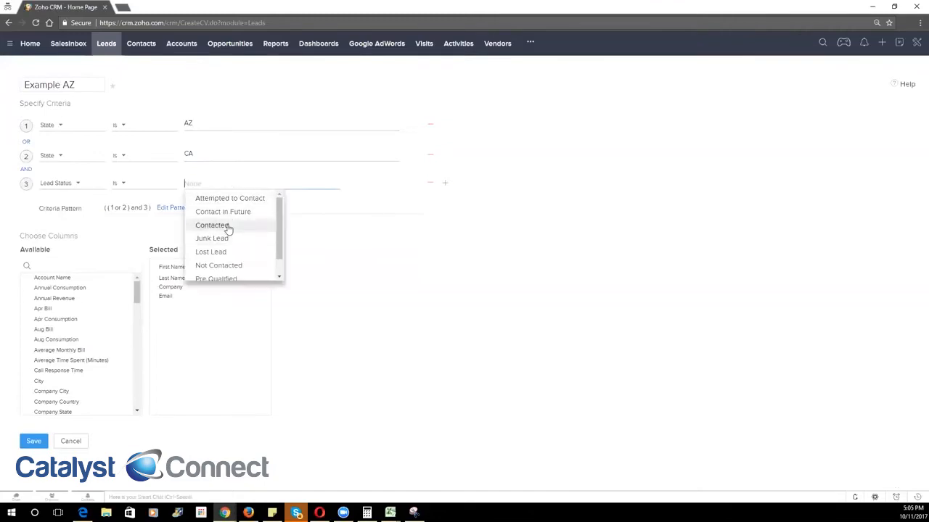
click(234, 226)
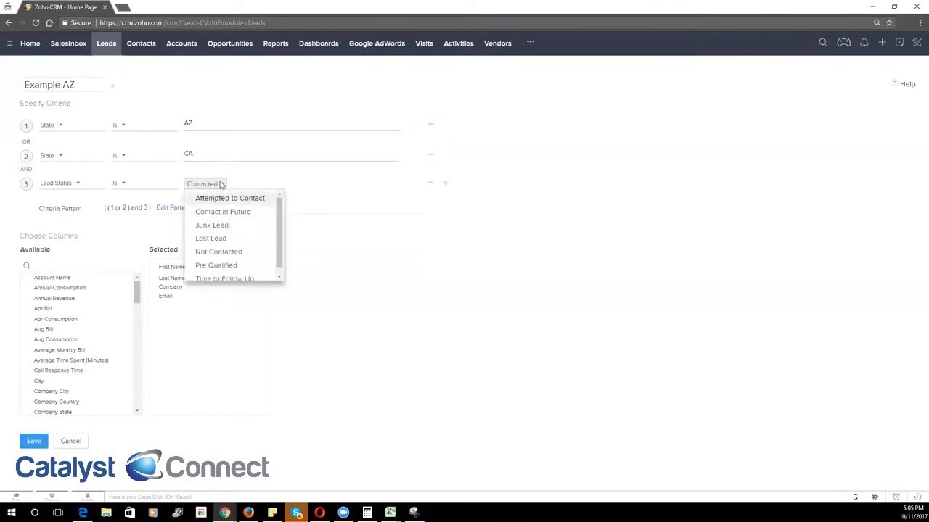
click(418, 292)
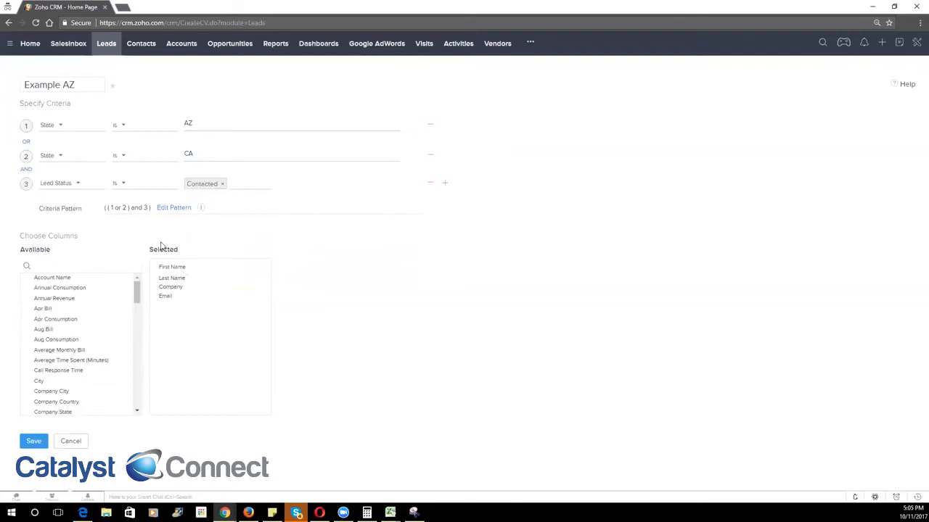
- Swap the AND and OR connectors between the criteria, and remove the State is CA and Lead Status criteria
click(26, 142)
click(26, 169)
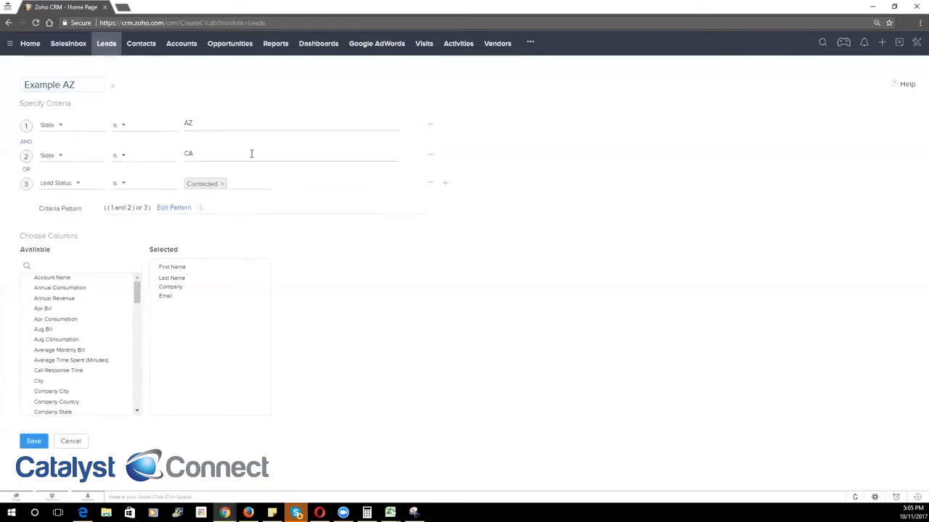
click(430, 155)
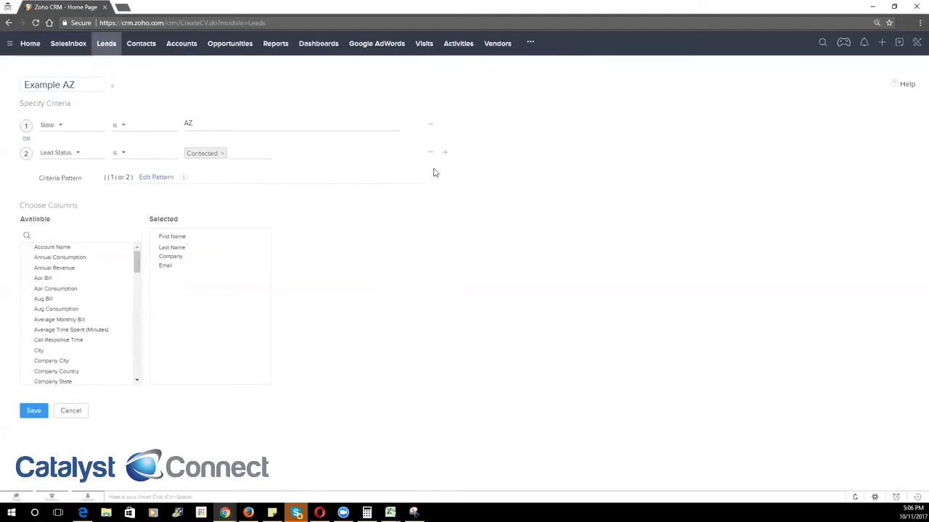
click(431, 152)
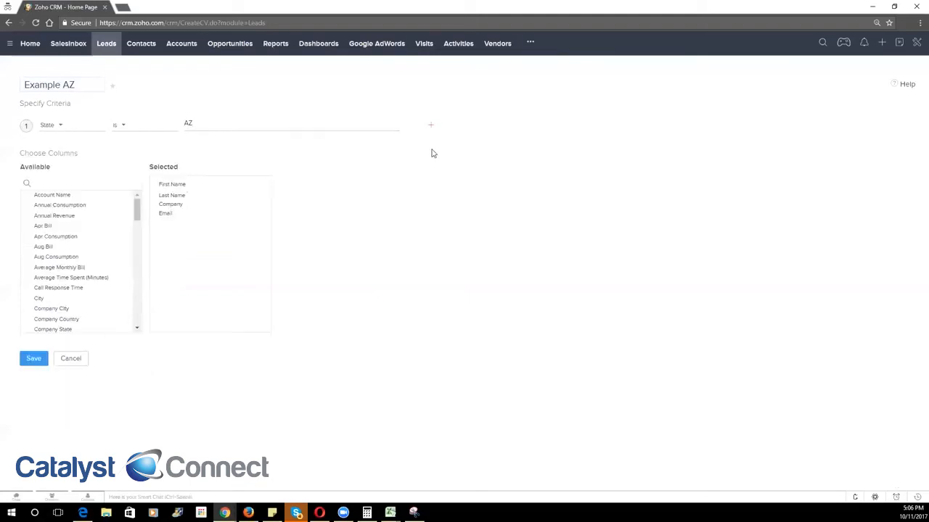
- Mark the Example AZ view as a favorite and save it
click(113, 88)
click(35, 362)
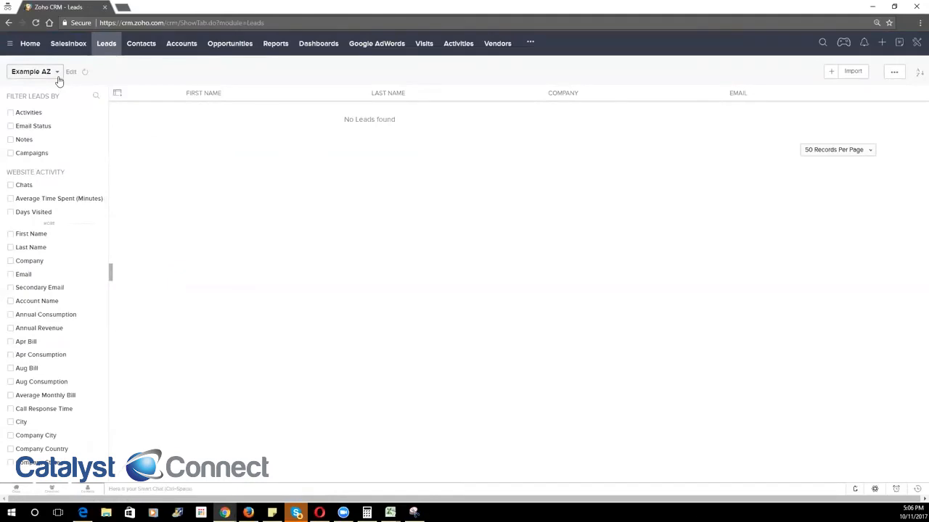
- Switch the leads list to the All Leads view
click(57, 75)
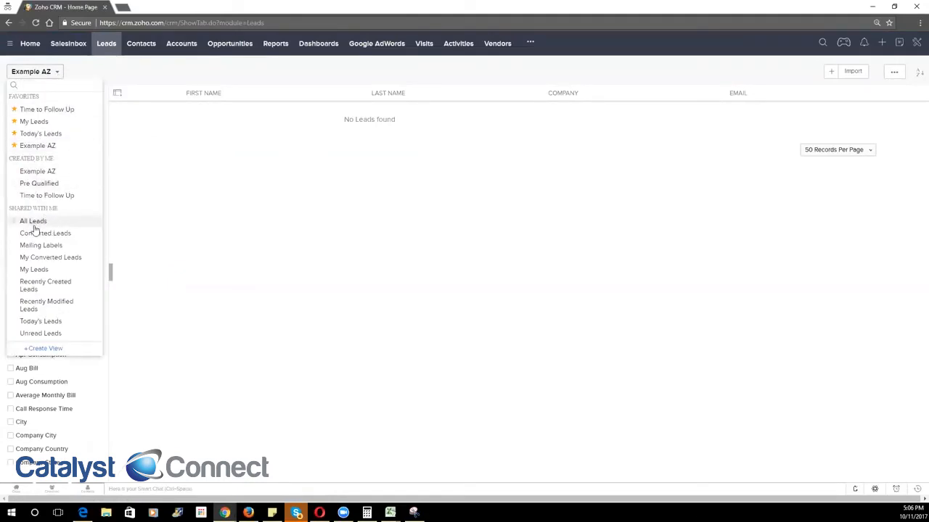
click(33, 222)
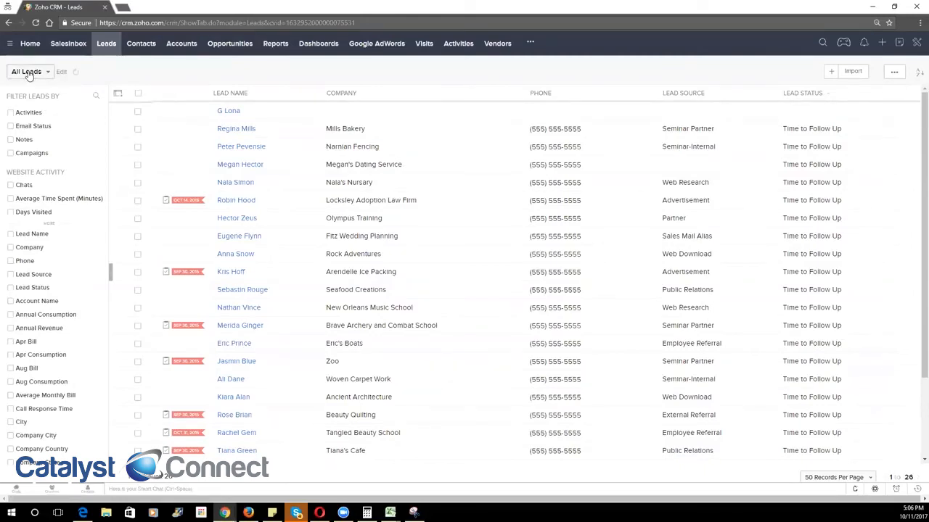
- Search the filter fields for "source" and enable the Lead Source filter
click(54, 100)
drag(715, 129, 660, 130)
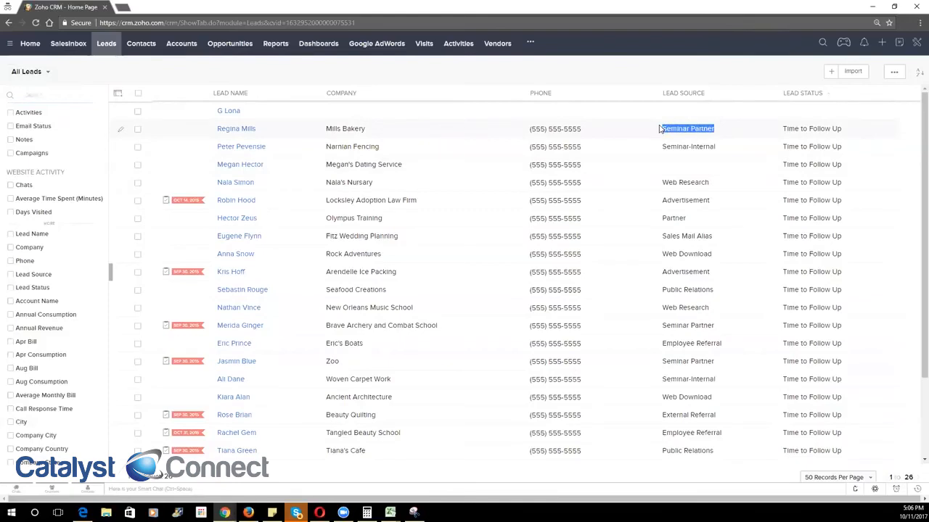
click(44, 96)
text(source)
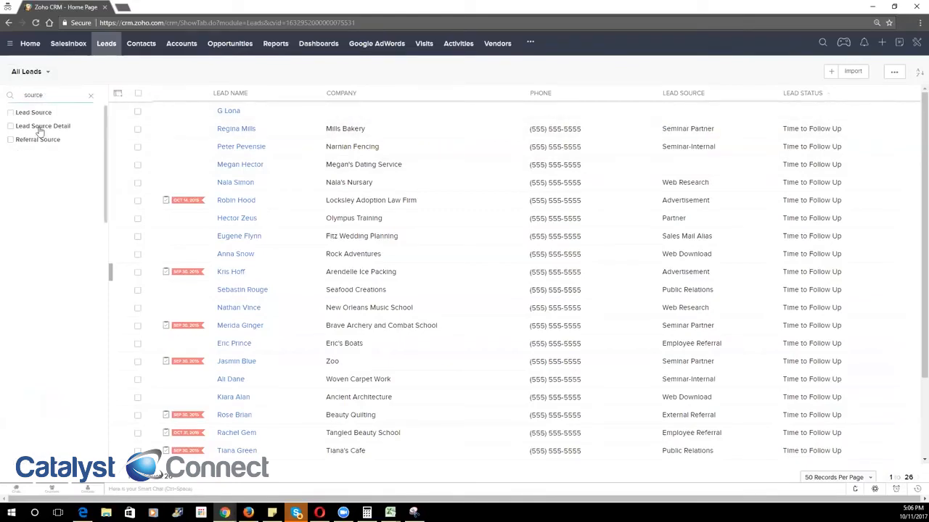
click(18, 114)
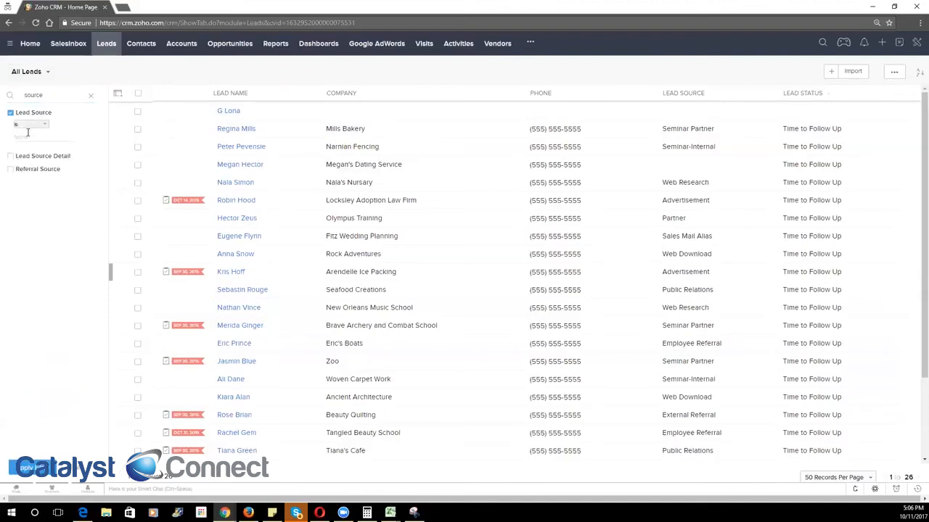
- Set the Lead Source filter to is Seminar Partner and apply it to the leads list
click(27, 137)
click(43, 218)
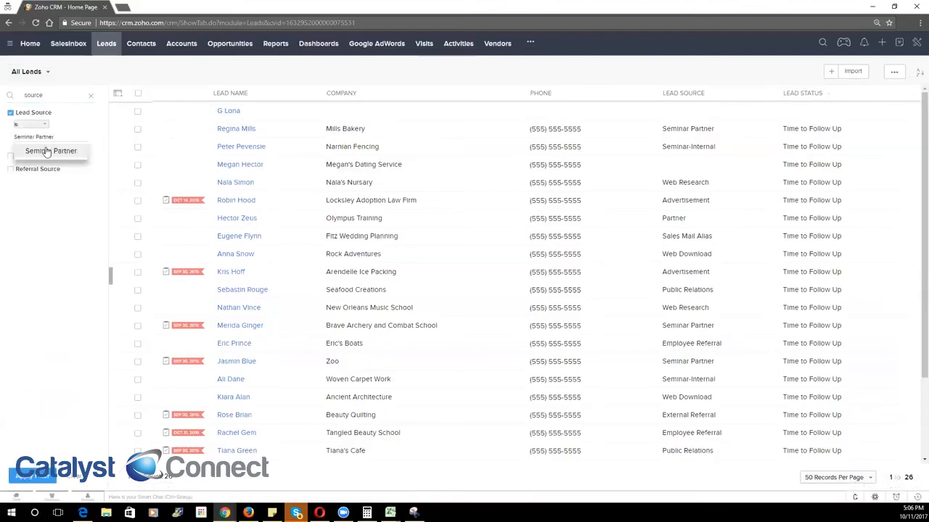
click(47, 151)
click(62, 284)
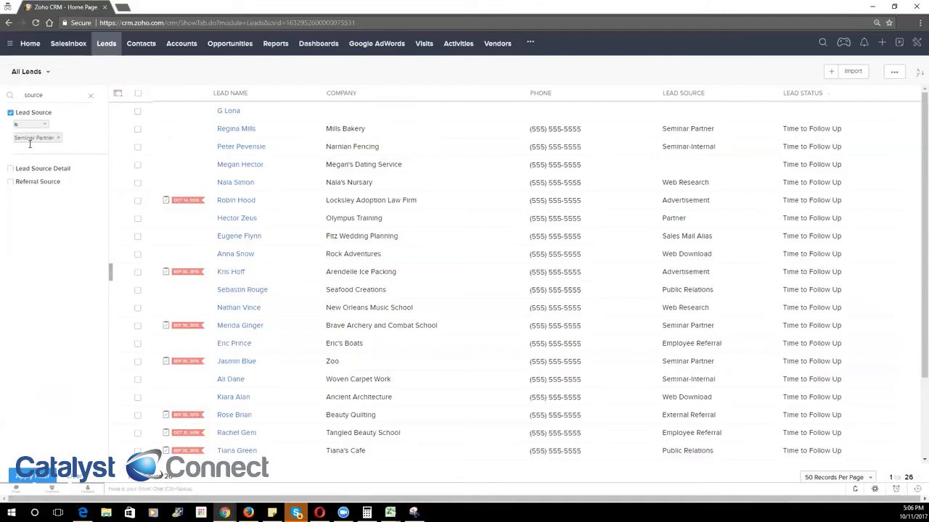
click(32, 476)
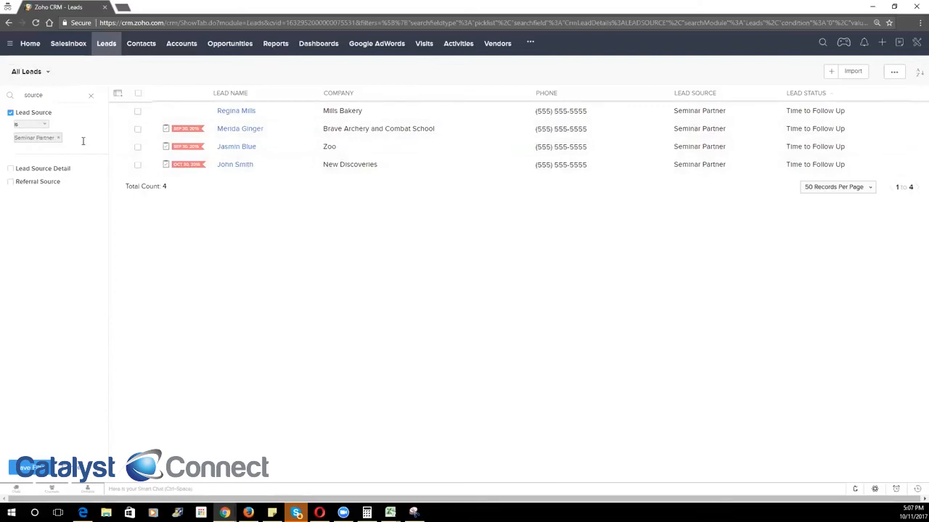
- Clear the filter field search and deselect the Lead Source filter
click(90, 97)
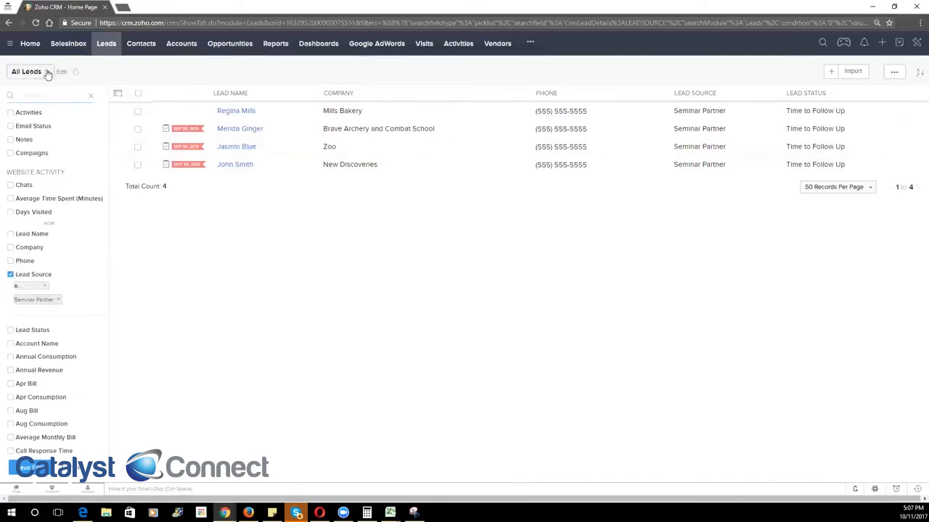
click(10, 274)
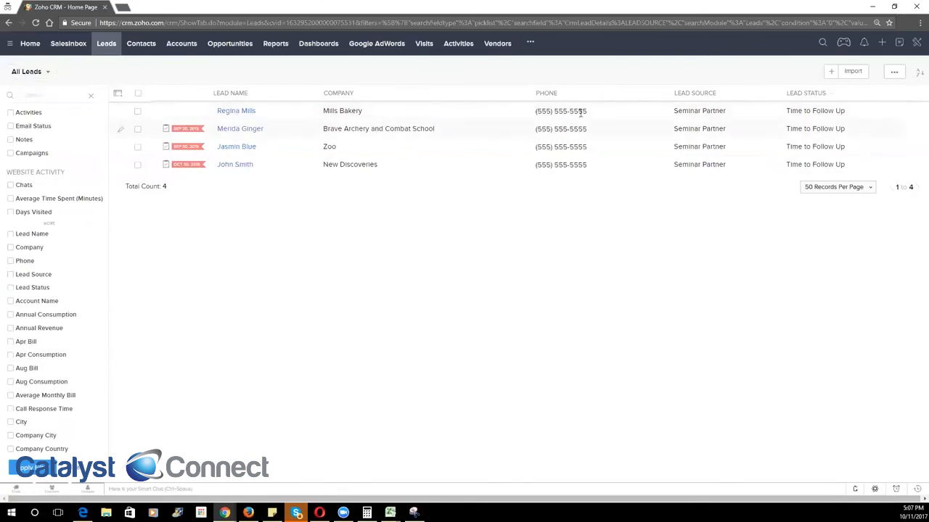
- Add the Created Time column to the leads list, move it ahead of Full Name, and save the columns
click(117, 96)
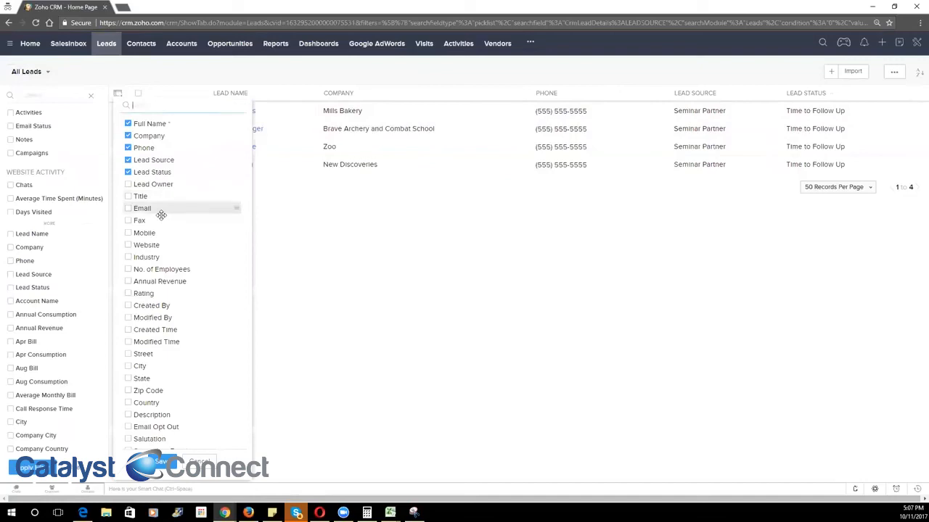
click(129, 330)
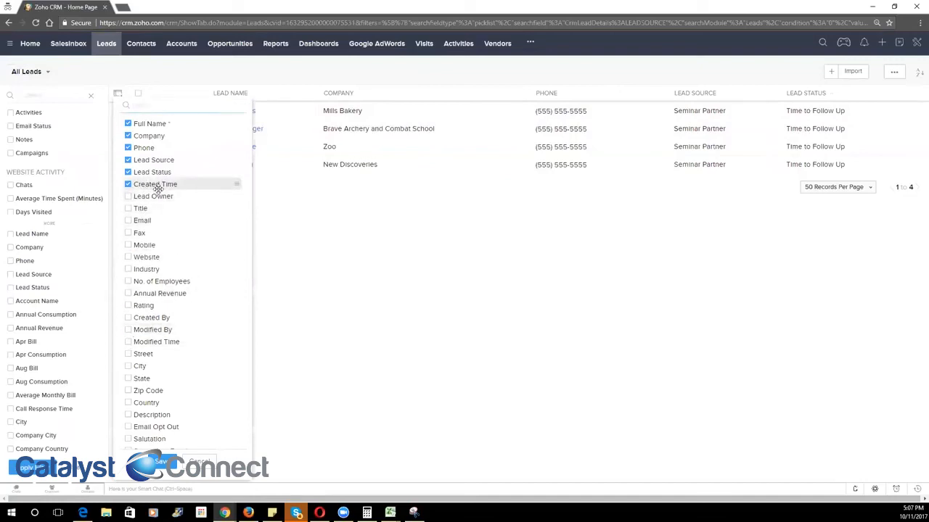
drag(161, 185, 164, 124)
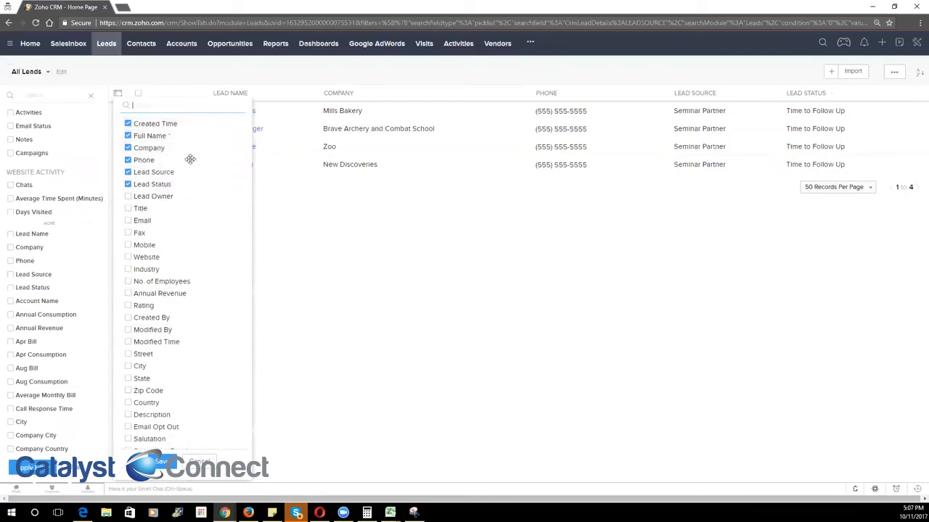
click(164, 462)
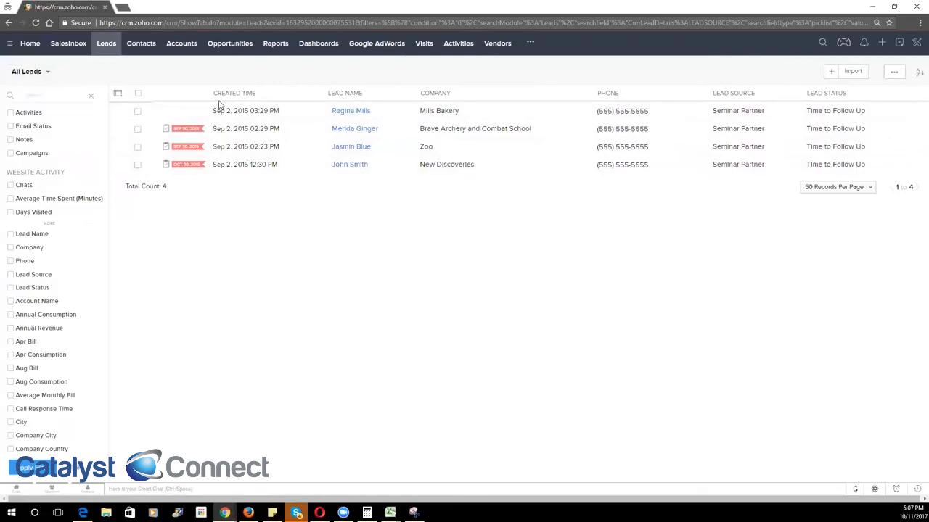
- Sort the leads by Created Time in ascending order
click(241, 98)
click(227, 107)
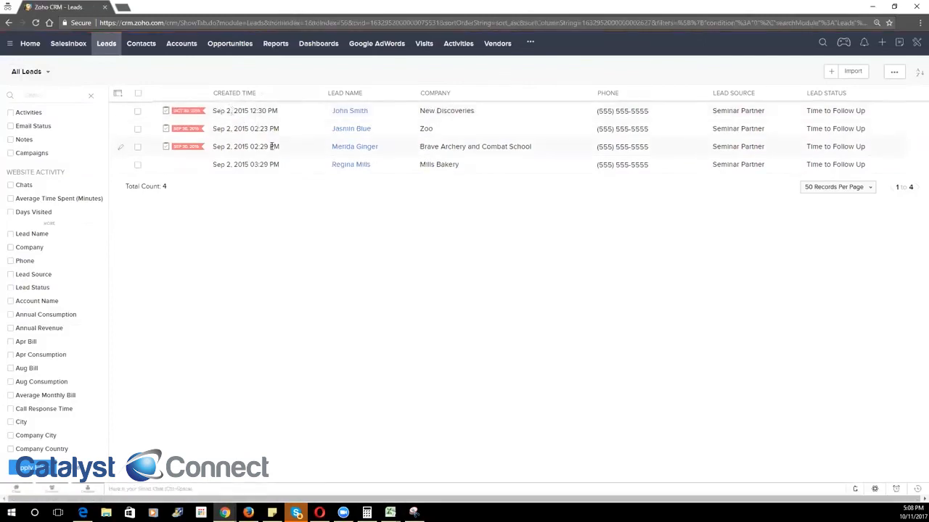